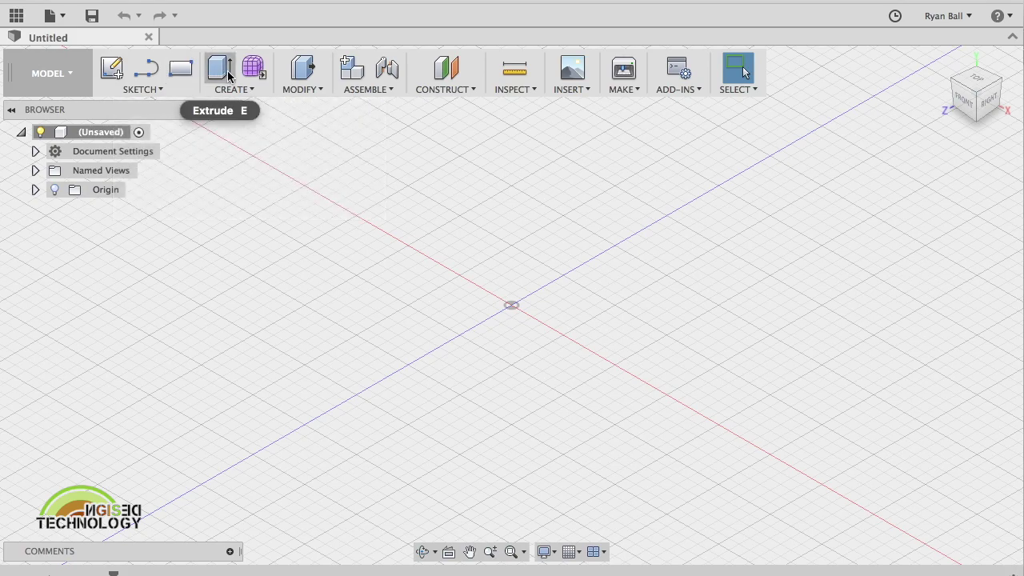
Sketch a two-point rectangle about 104 mm wide and 54.5 mm high from the origin on the front plane and finish the sketch.
left_click(158, 91)
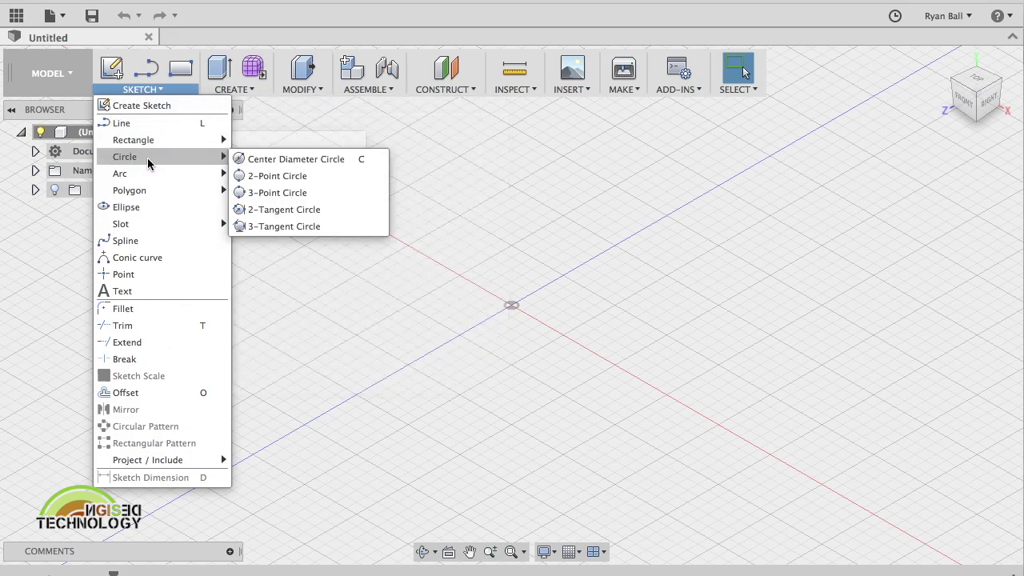
mouse_move(172, 142)
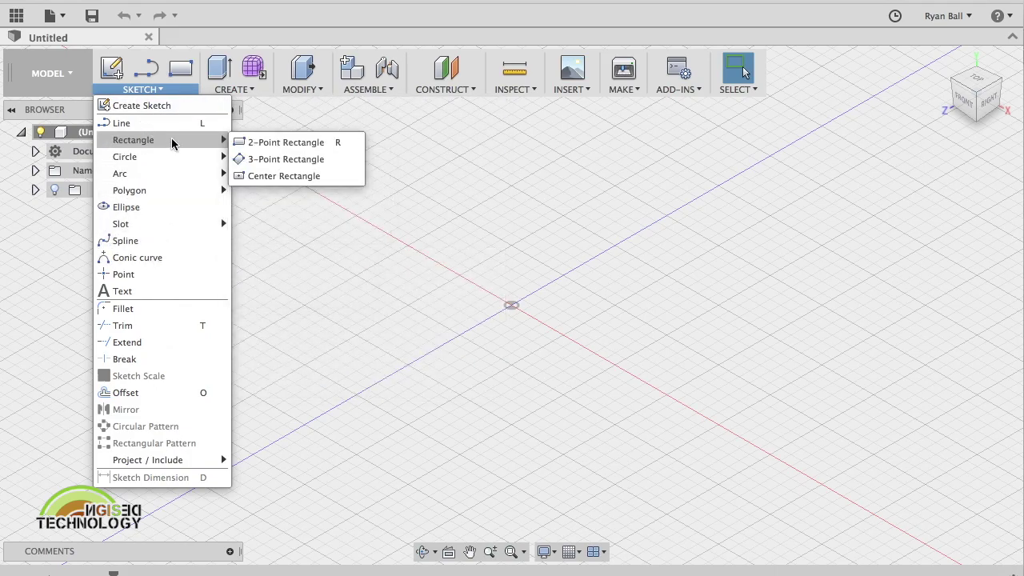
left_click(256, 144)
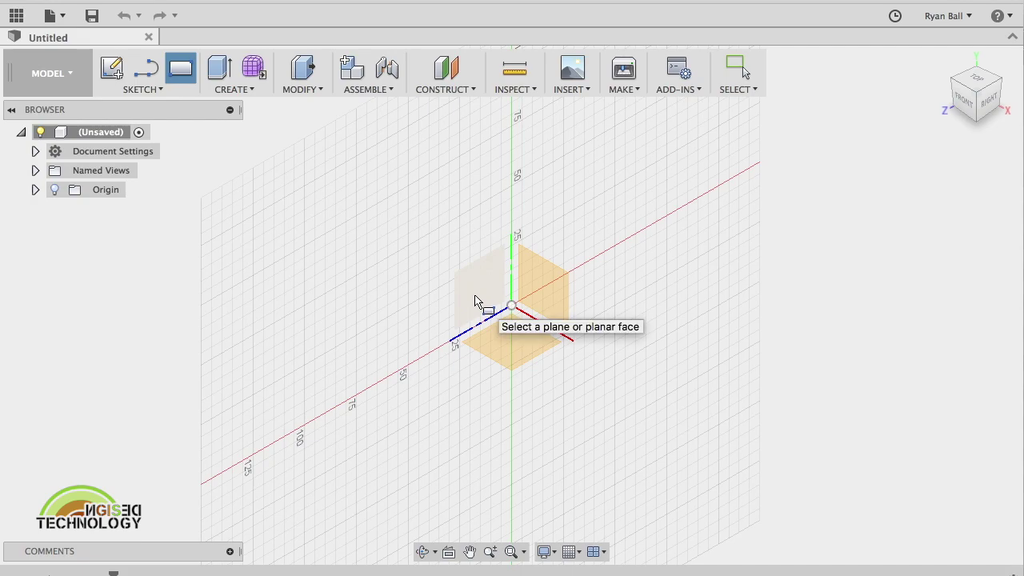
left_click(529, 297)
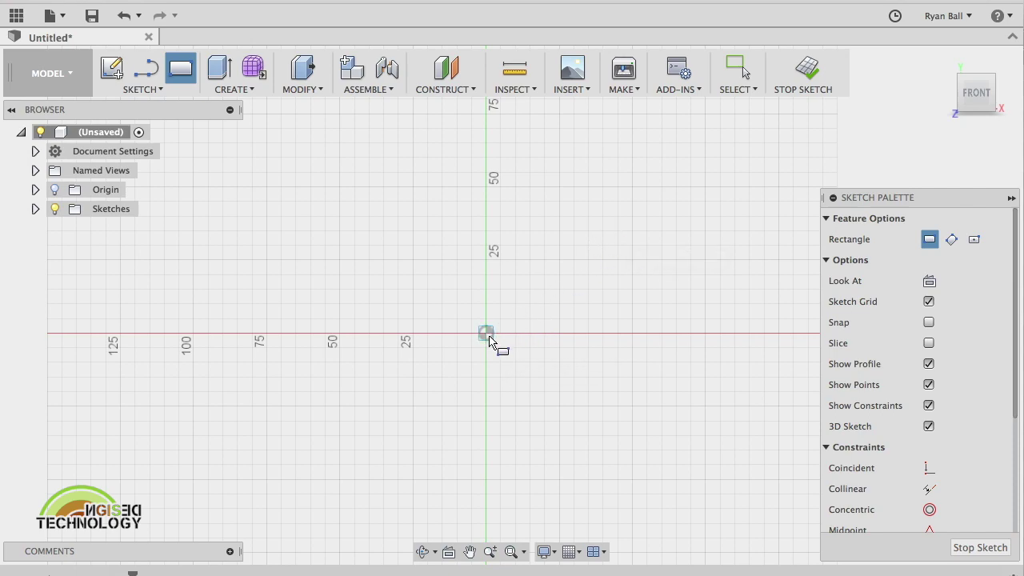
left_click(488, 335)
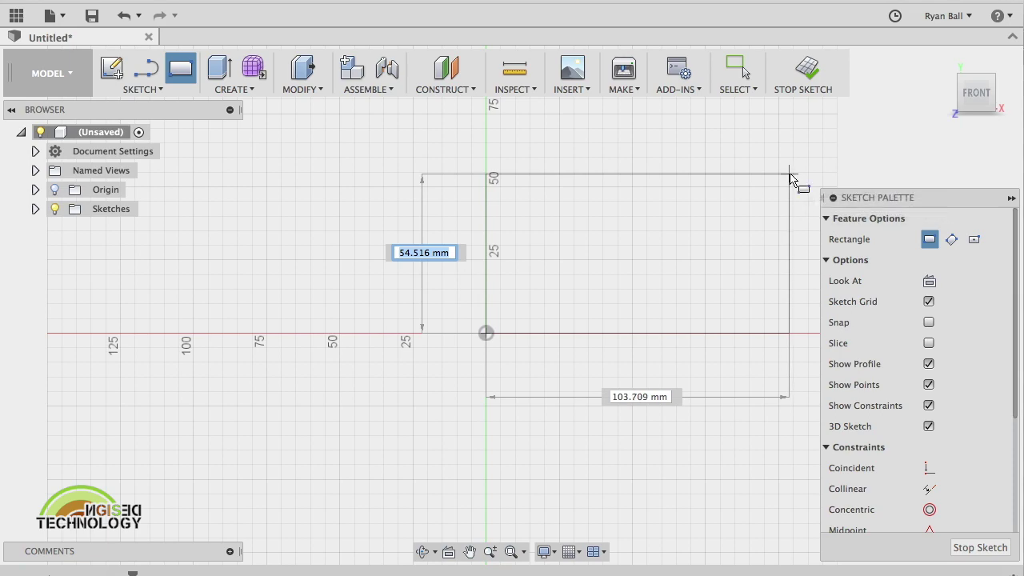
left_click(790, 176)
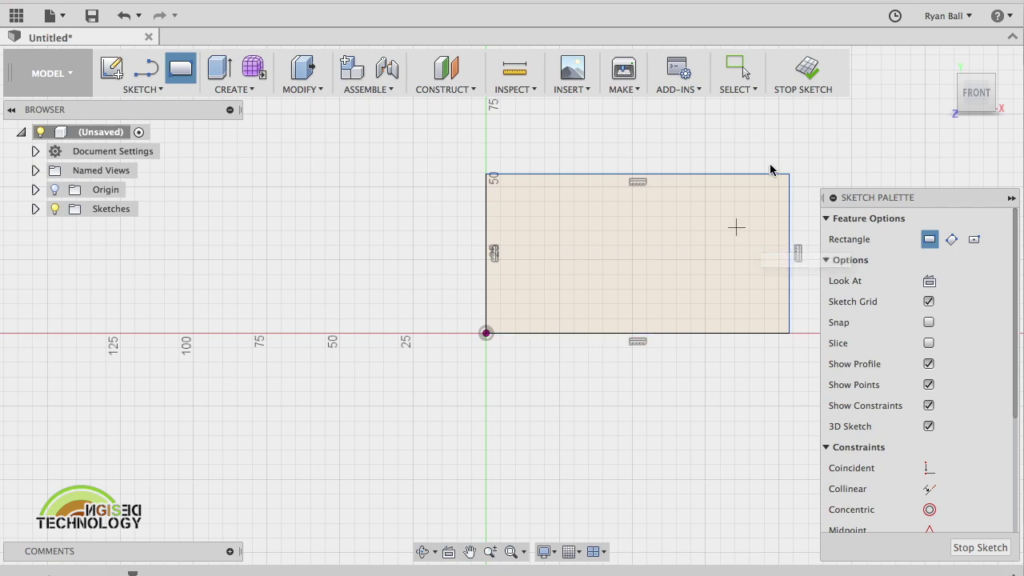
left_click(807, 83)
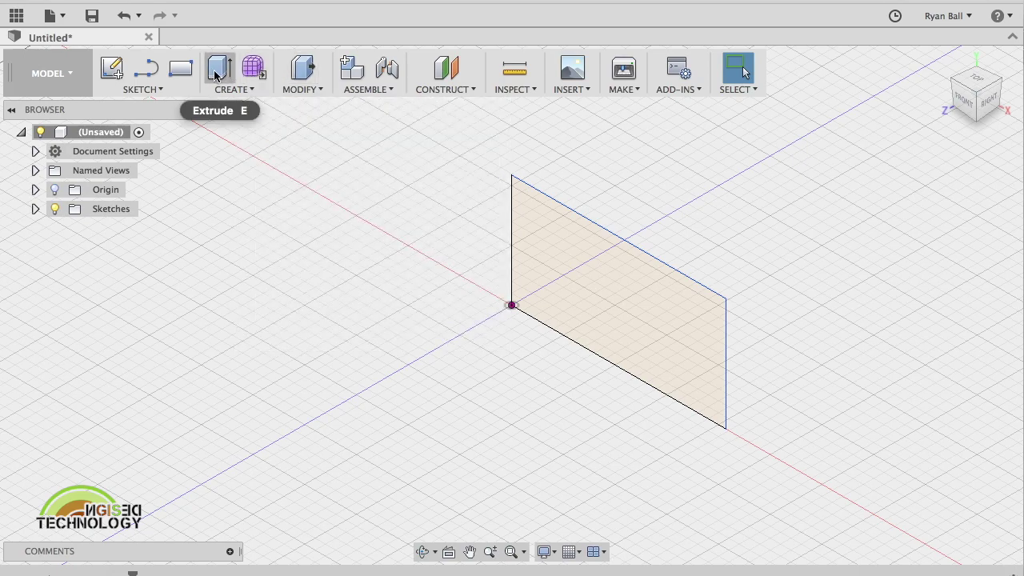
Extrude the rectangle profile about 39 mm to one side as a new body.
left_click(216, 75)
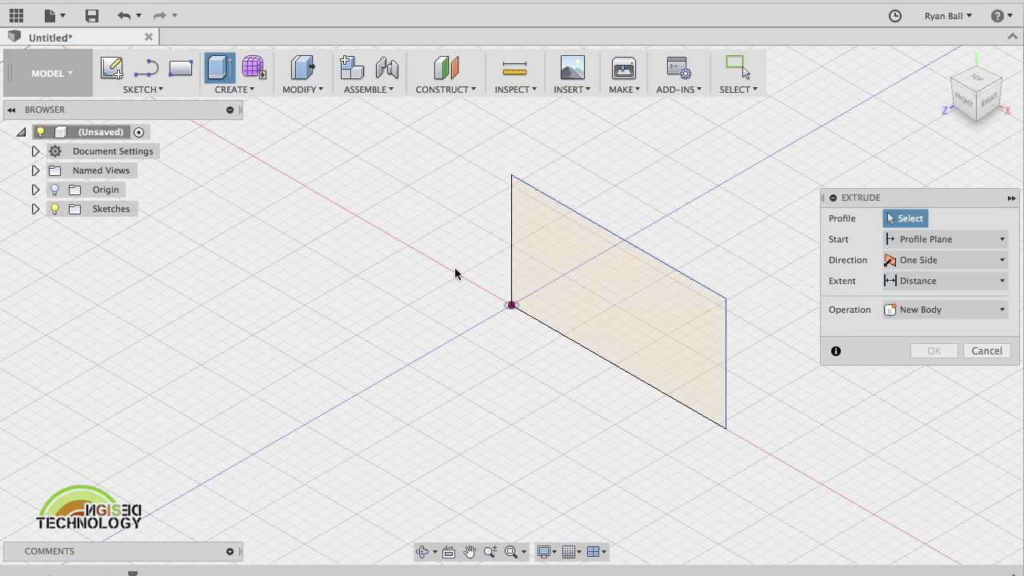
left_click(557, 285)
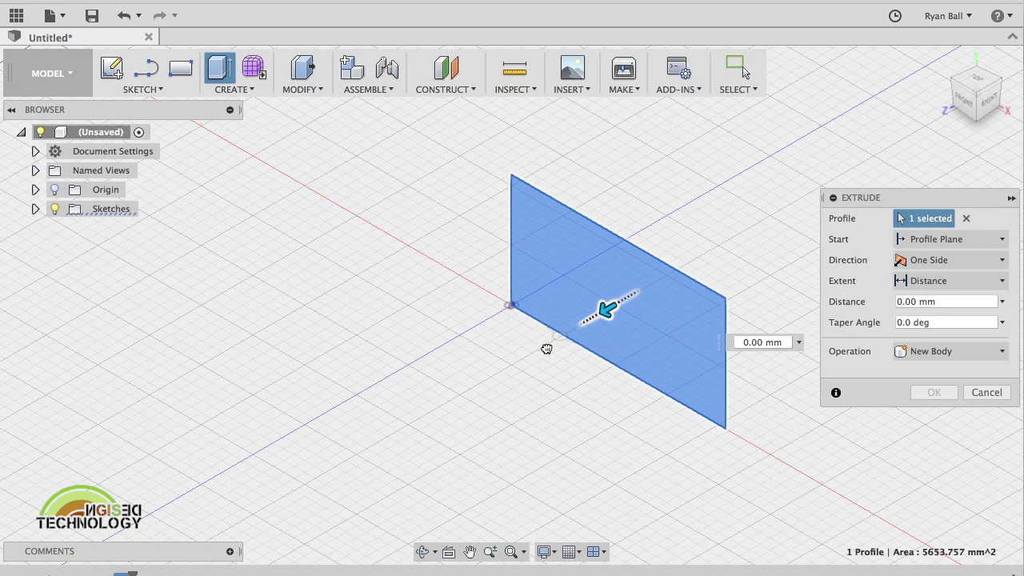
left_click_drag(547, 349, 529, 373)
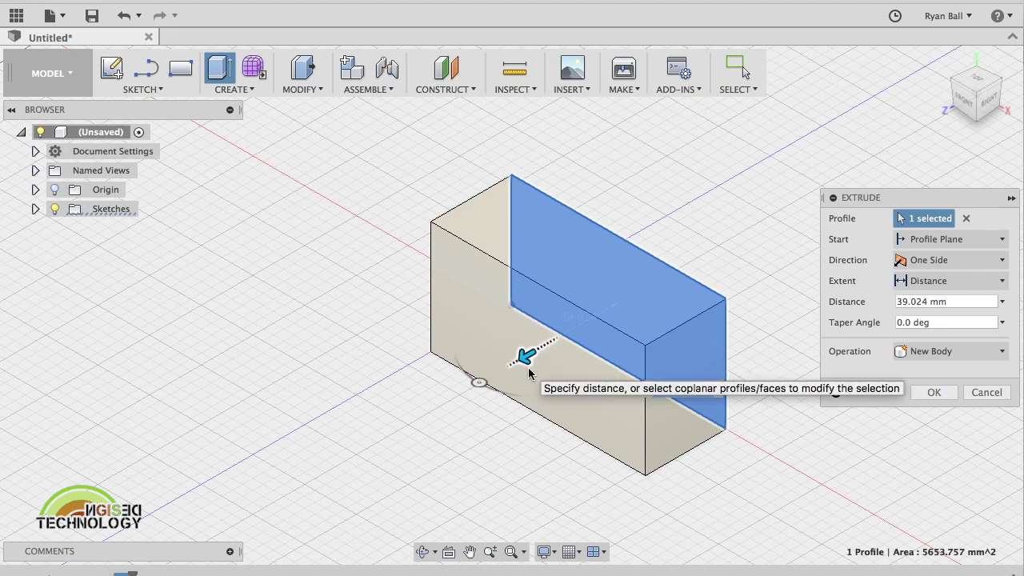
left_click(934, 392)
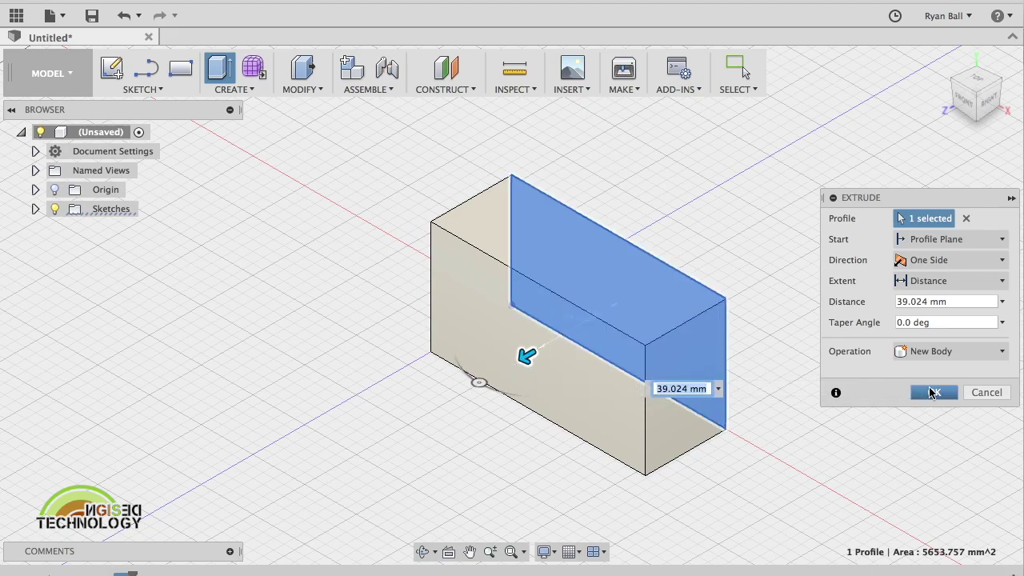
left_click(933, 392)
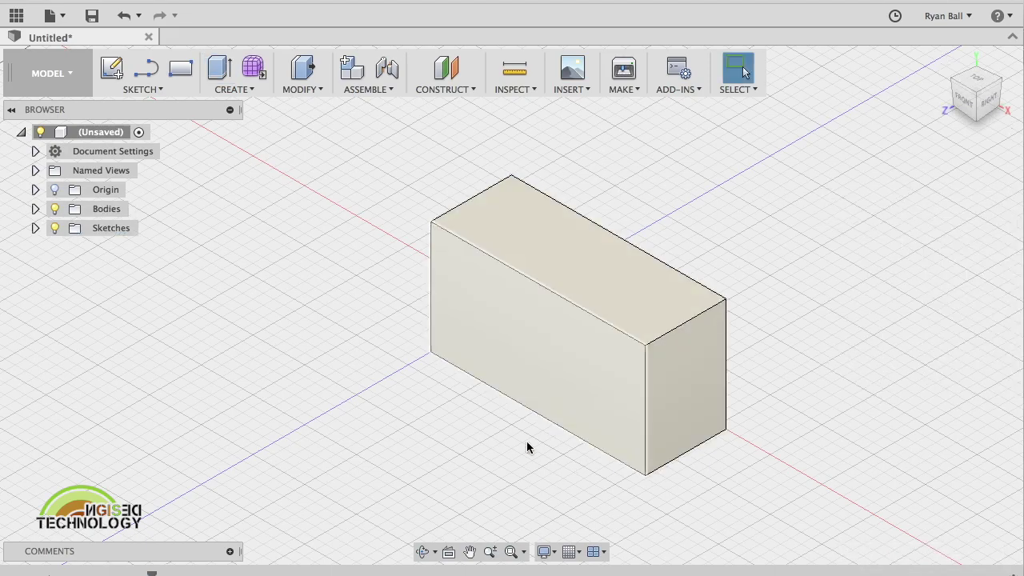
Examine the box from the top, front, left and oblique views, and return to the home view.
left_click(982, 86)
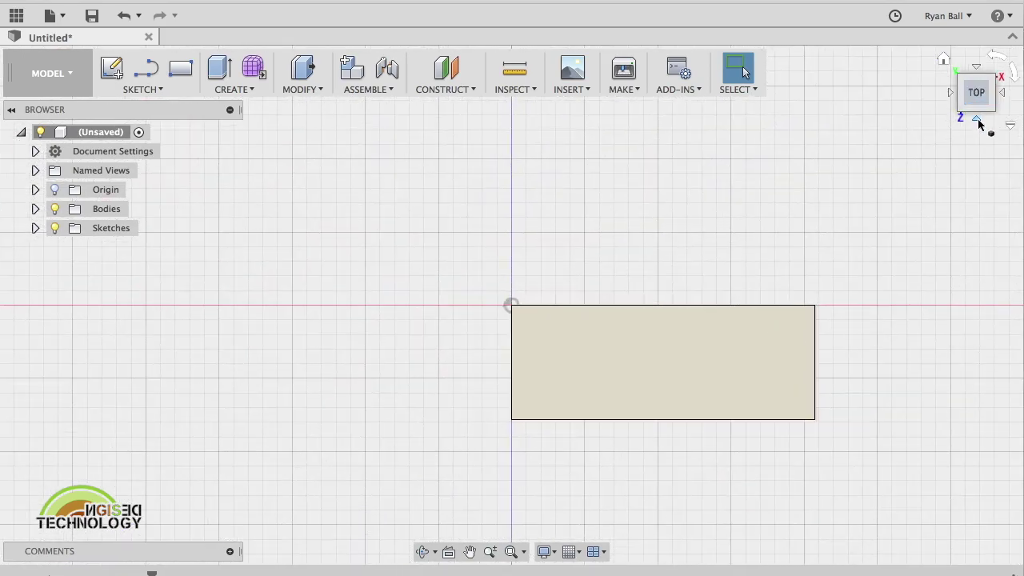
left_click(978, 120)
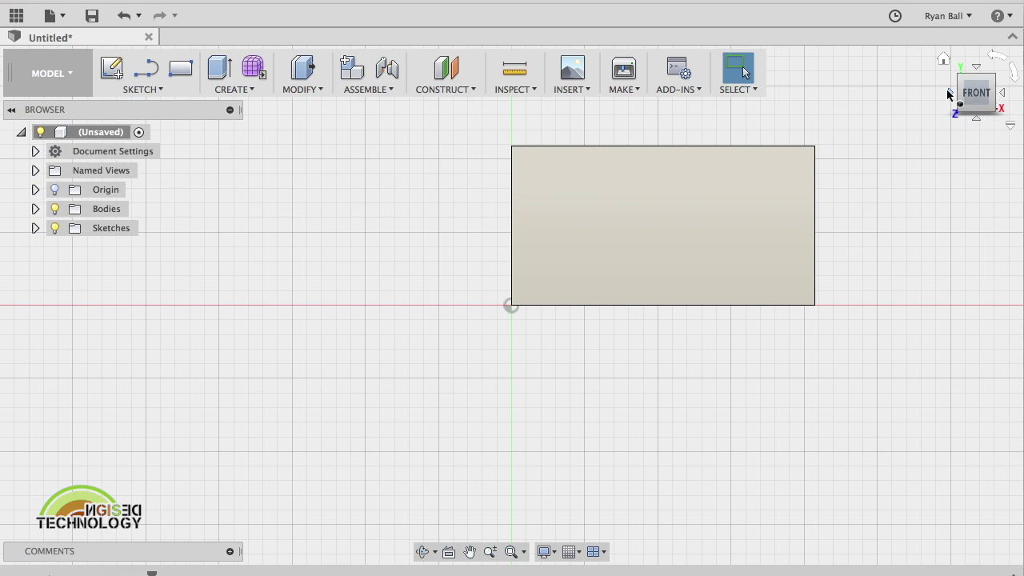
left_click(949, 94)
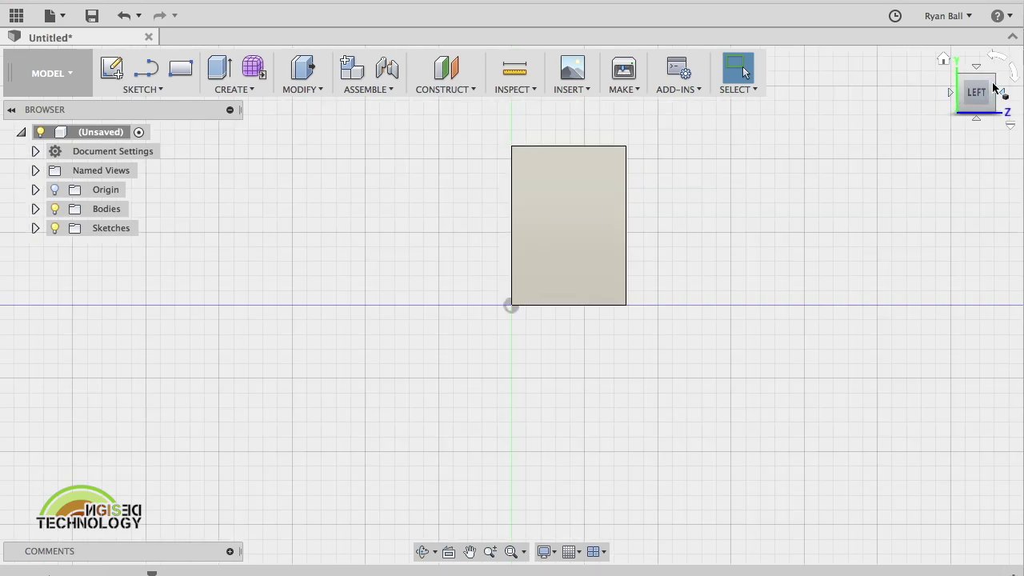
mouse_move(994, 83)
left_mouse_down()
mouse_move(968, 120)
mouse_move(992, 98)
left_mouse_up()
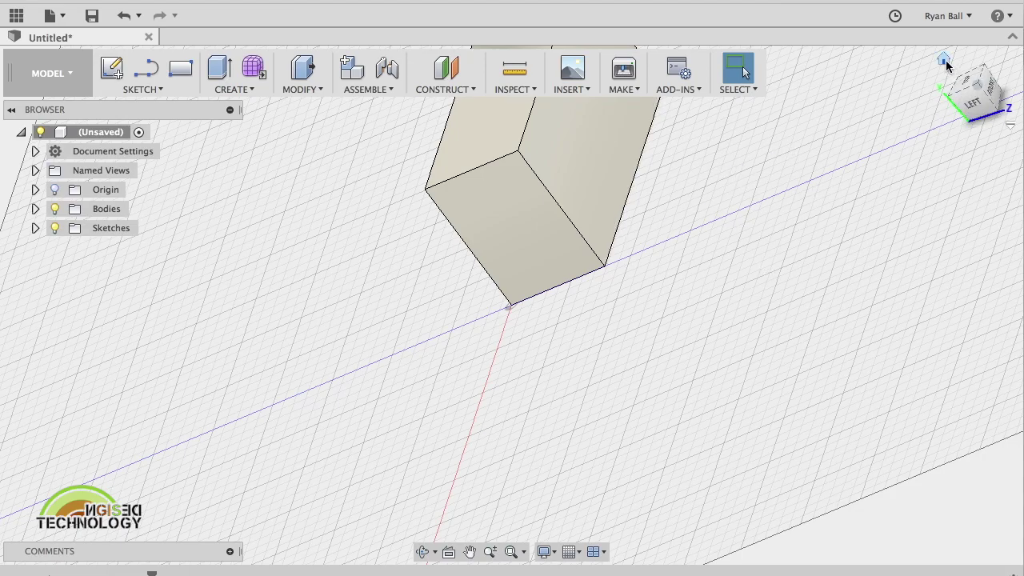
left_click(944, 60)
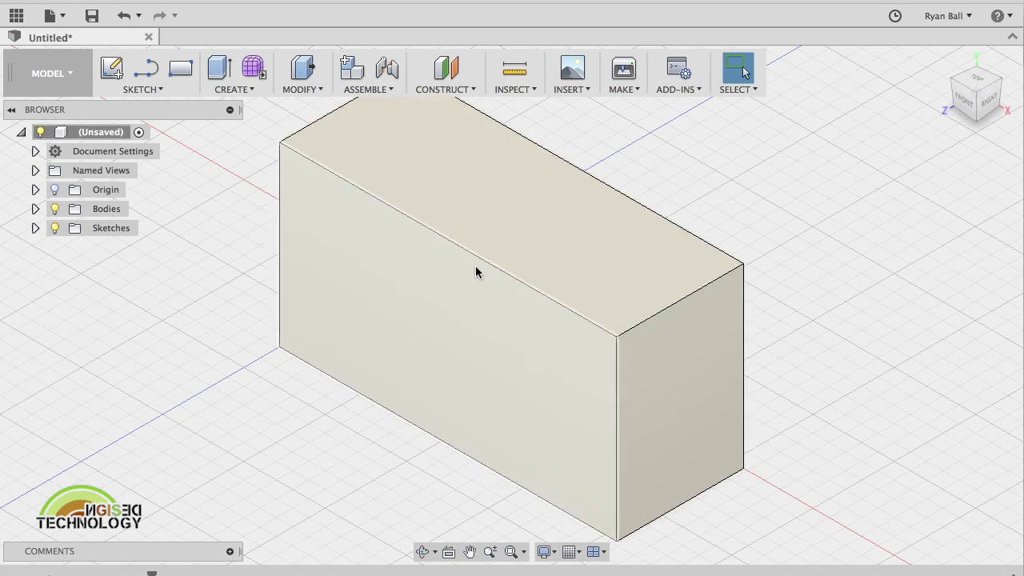
left_click(471, 552)
mouse_move(564, 445)
left_mouse_down()
mouse_move(564, 425)
mouse_move(340, 355)
mouse_move(726, 450)
mouse_move(448, 416)
mouse_move(573, 443)
left_mouse_up()
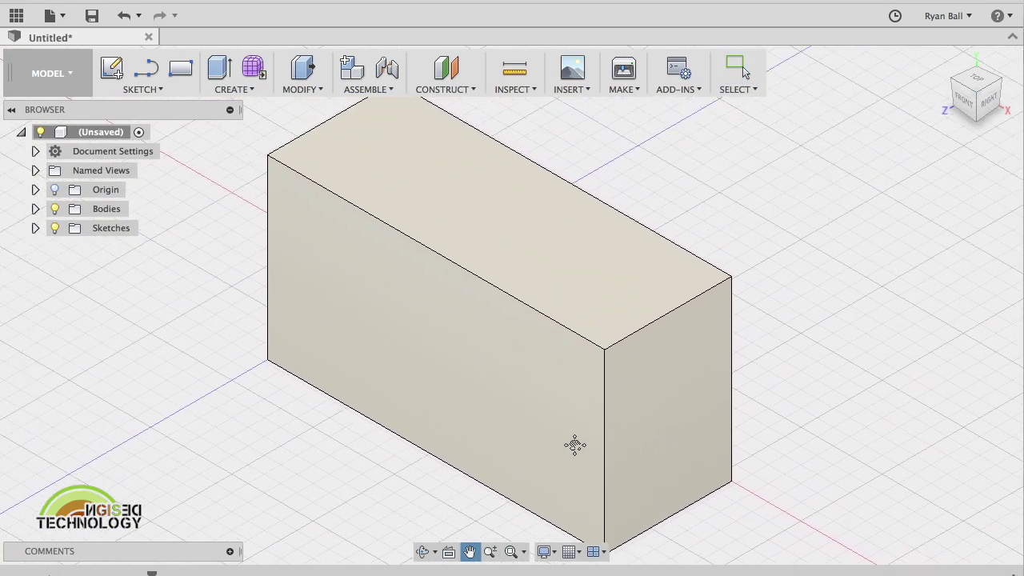
left_click(973, 82)
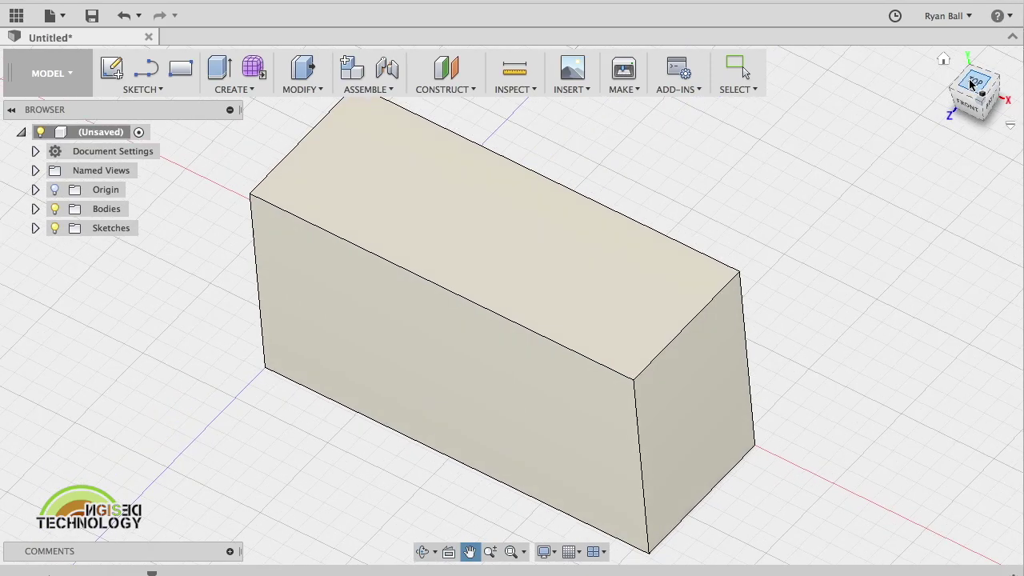
left_click(946, 63)
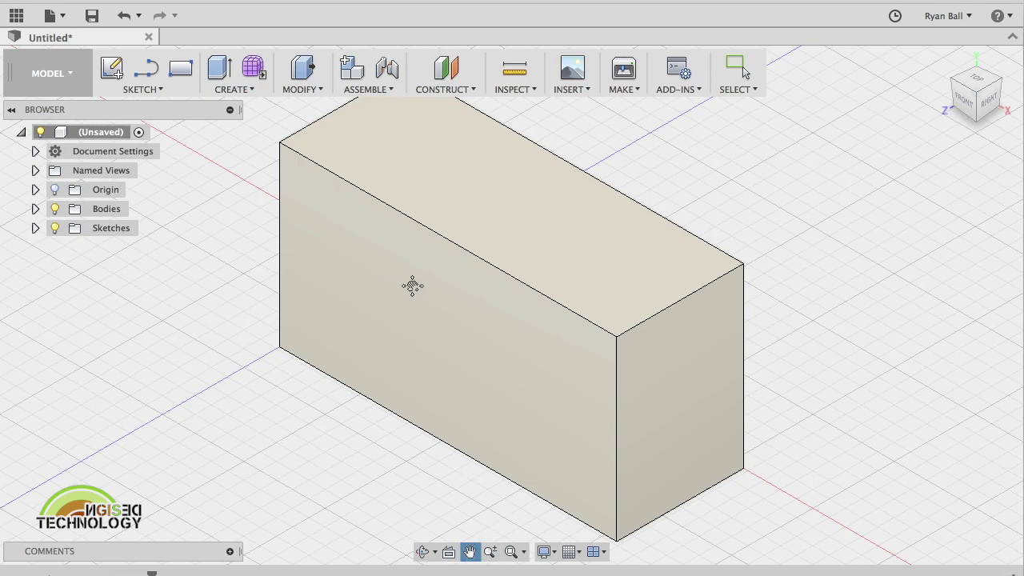
key("Escape")
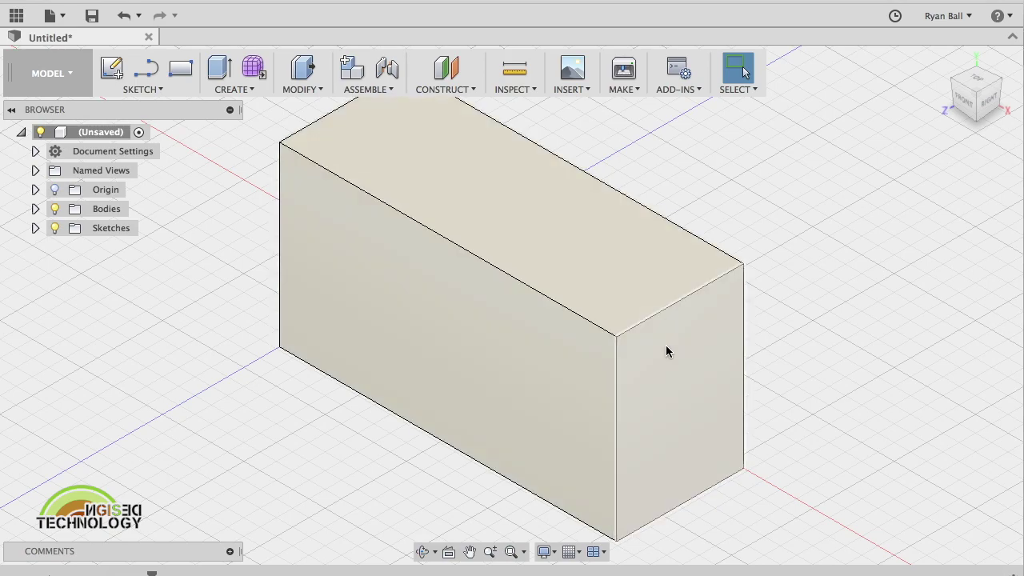
Sketch a center diameter circle in the left half of the box's front face and finish the sketch.
left_click(145, 90)
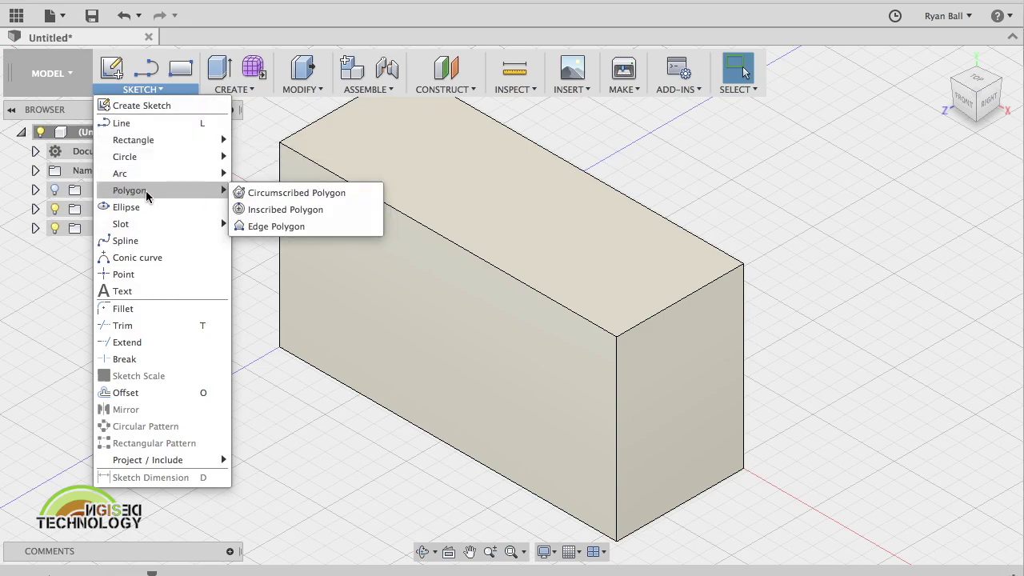
mouse_move(168, 164)
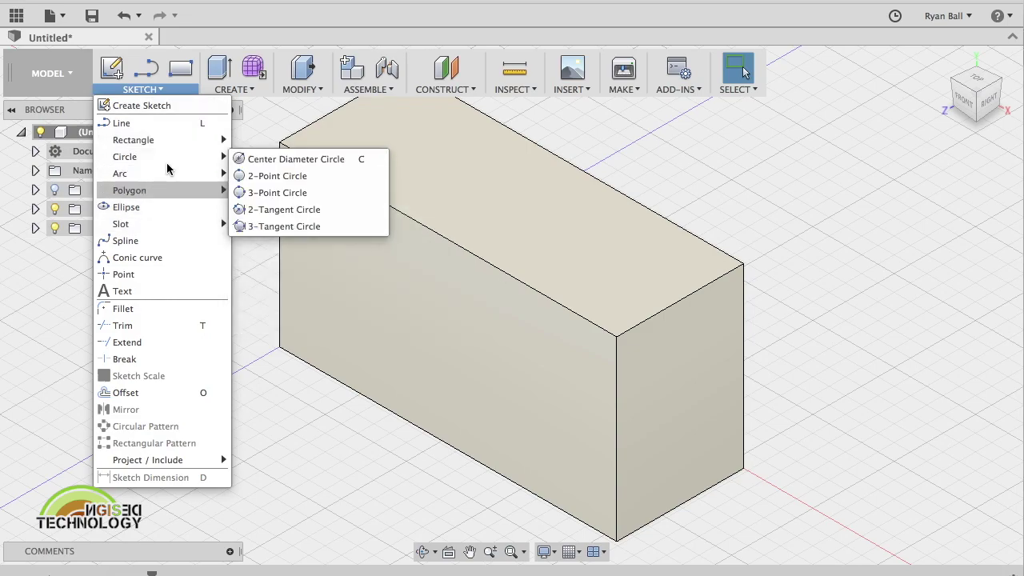
left_click(271, 160)
left_click(404, 324)
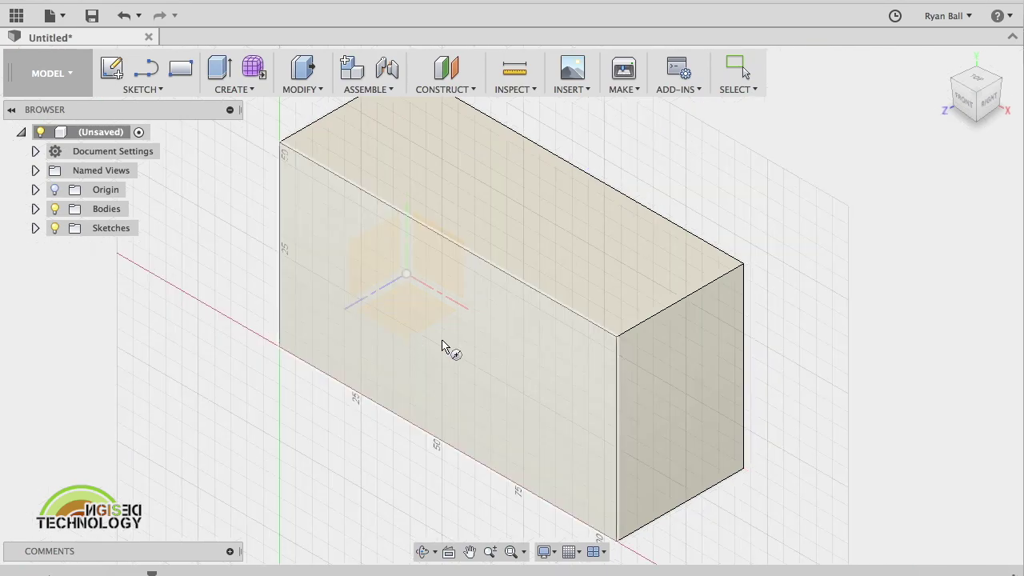
middle_click_drag(588, 232, 528, 380, "shift")
left_click(423, 321)
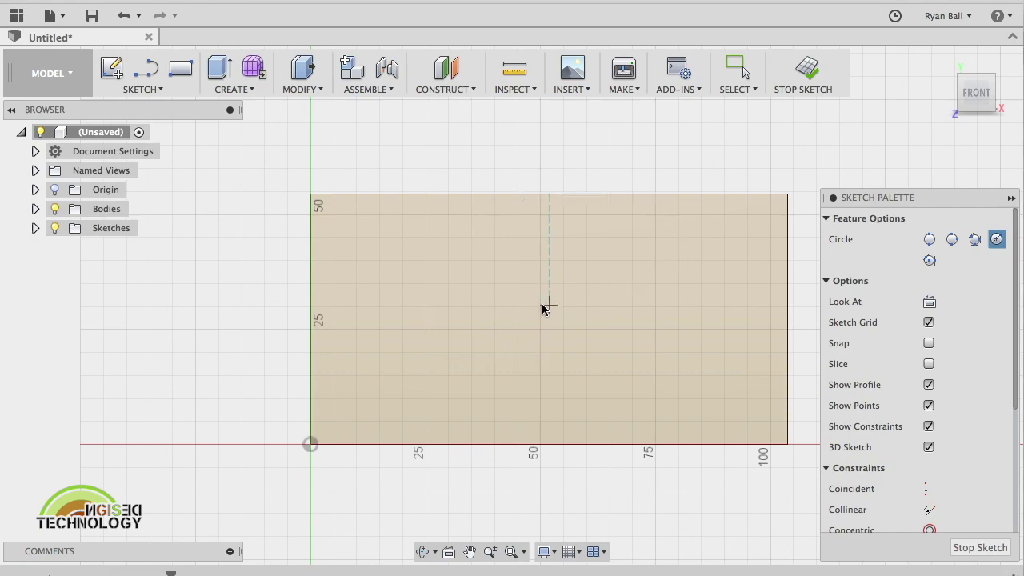
left_click(414, 312)
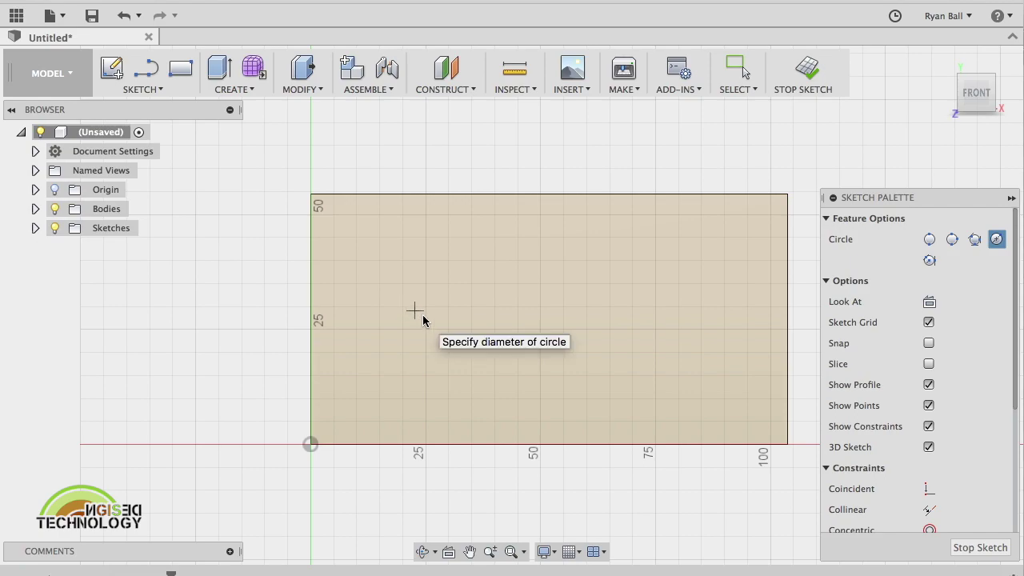
left_click(474, 357)
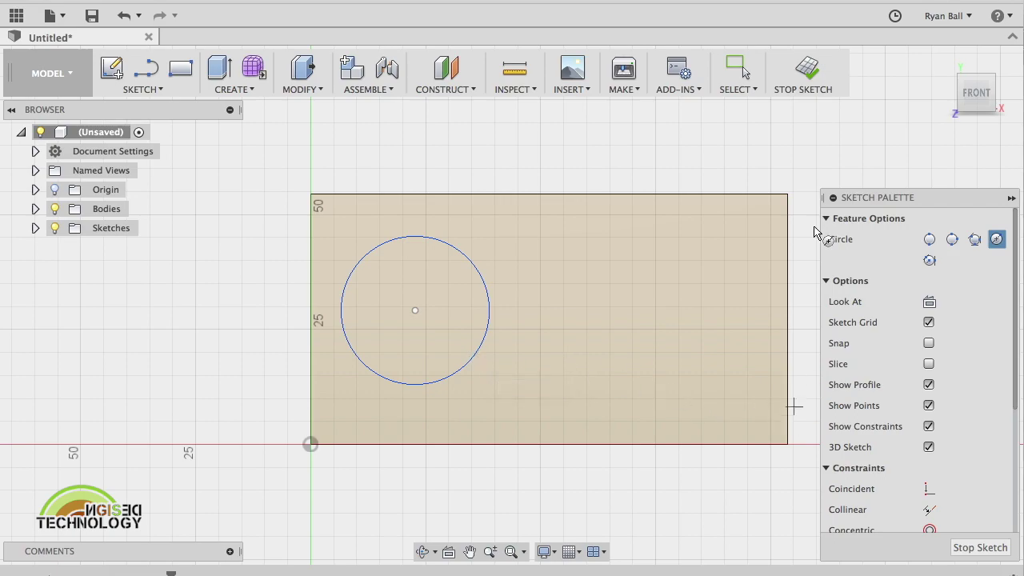
left_click(979, 548)
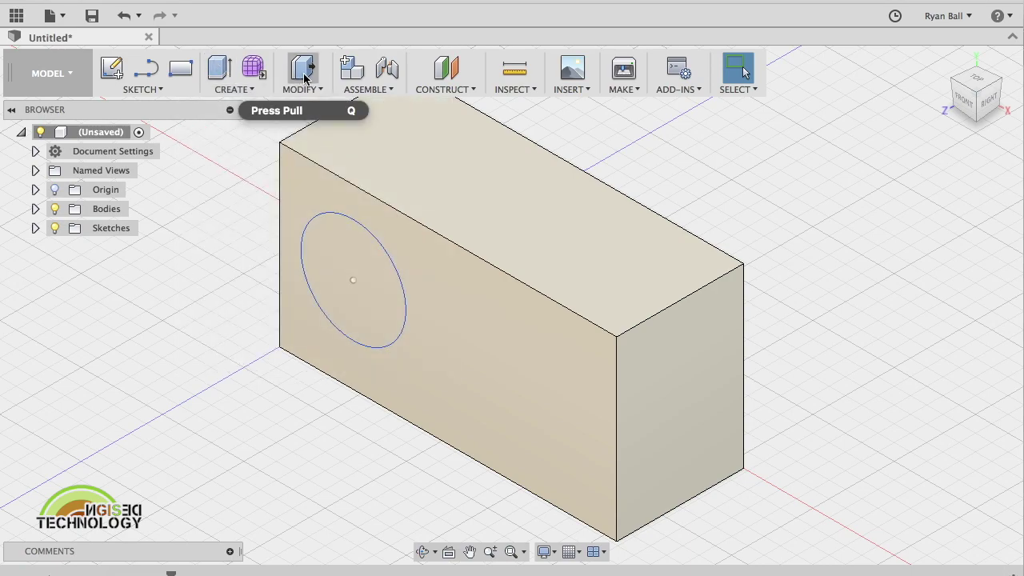
Extrude the circle profile about 14 mm outward from the front face, joined to the box.
left_click(220, 72)
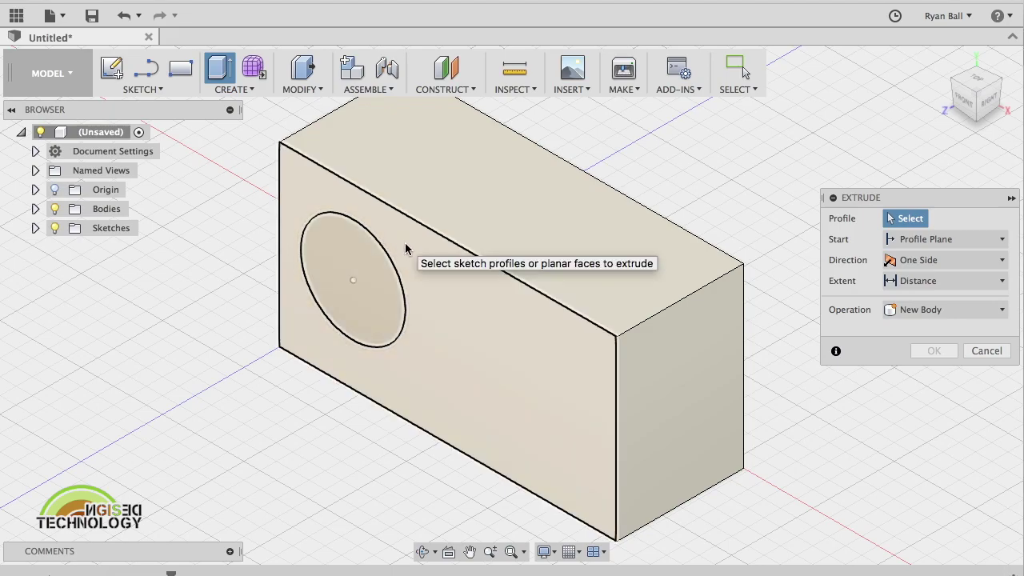
left_click(374, 272)
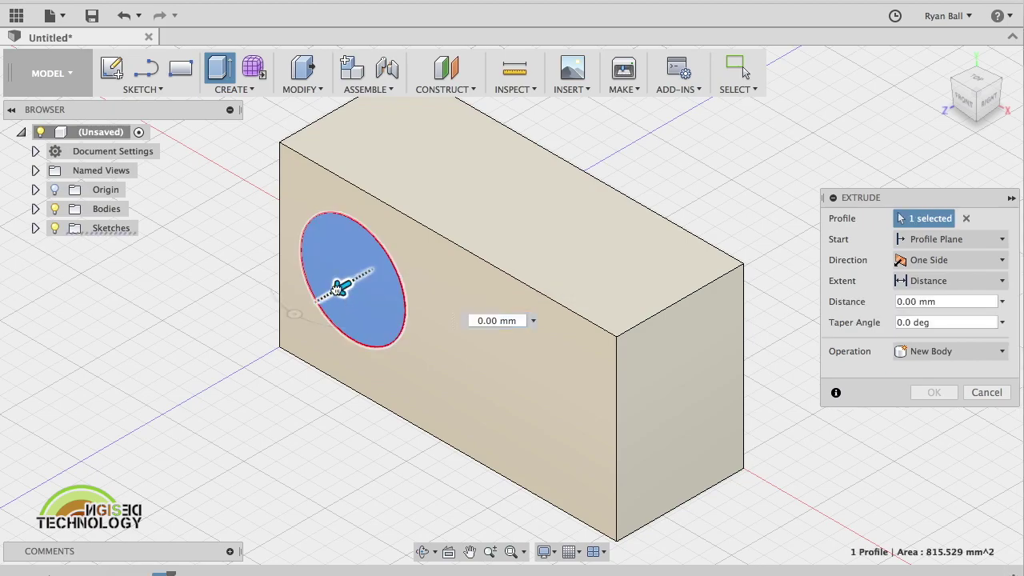
left_click_drag(340, 288, 295, 309)
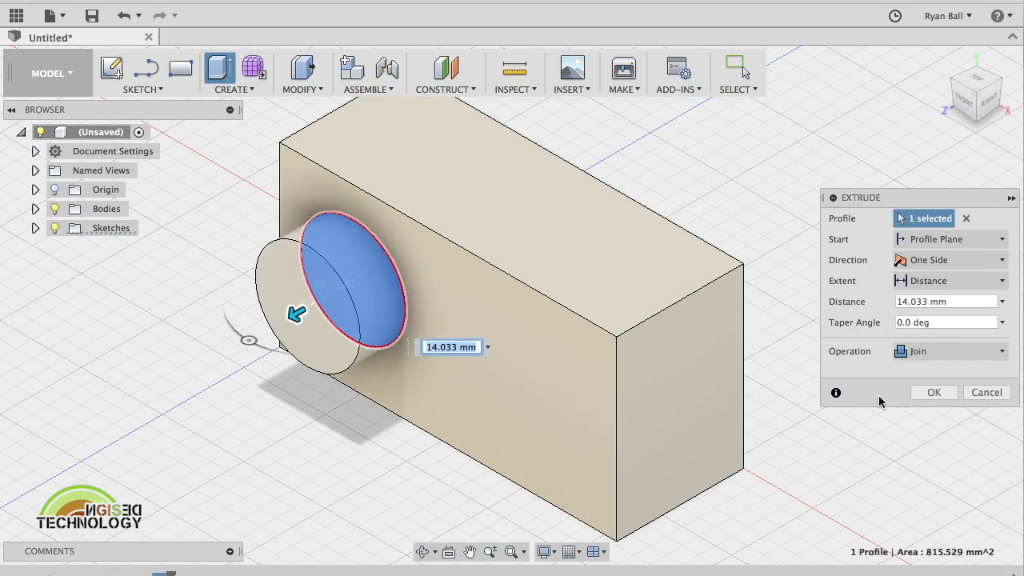
left_click(932, 392)
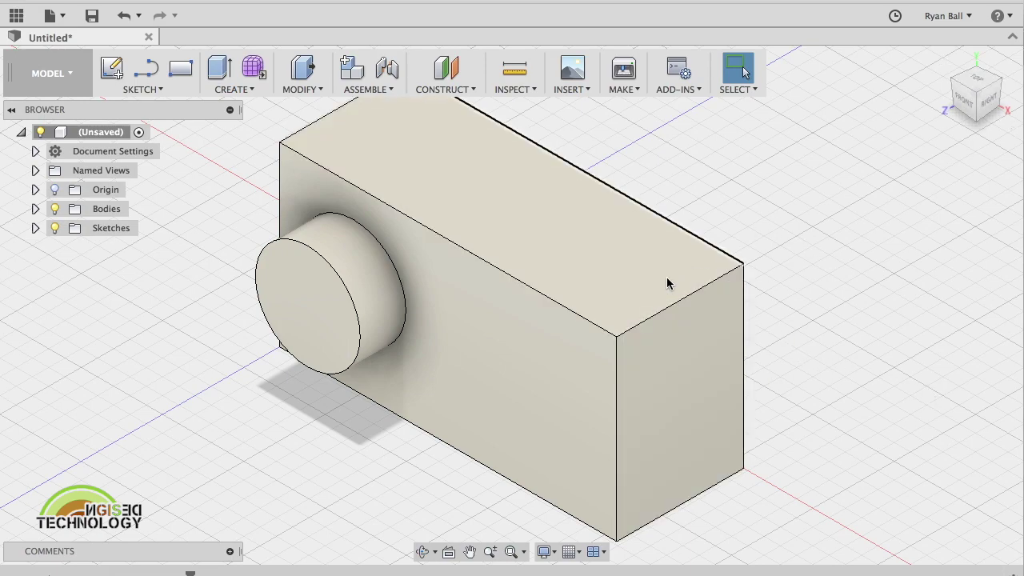
Sketch a circle about 25 mm in diameter, concentric with the boss, on the boss's front face and finish the sketch.
mouse_move(965, 118)
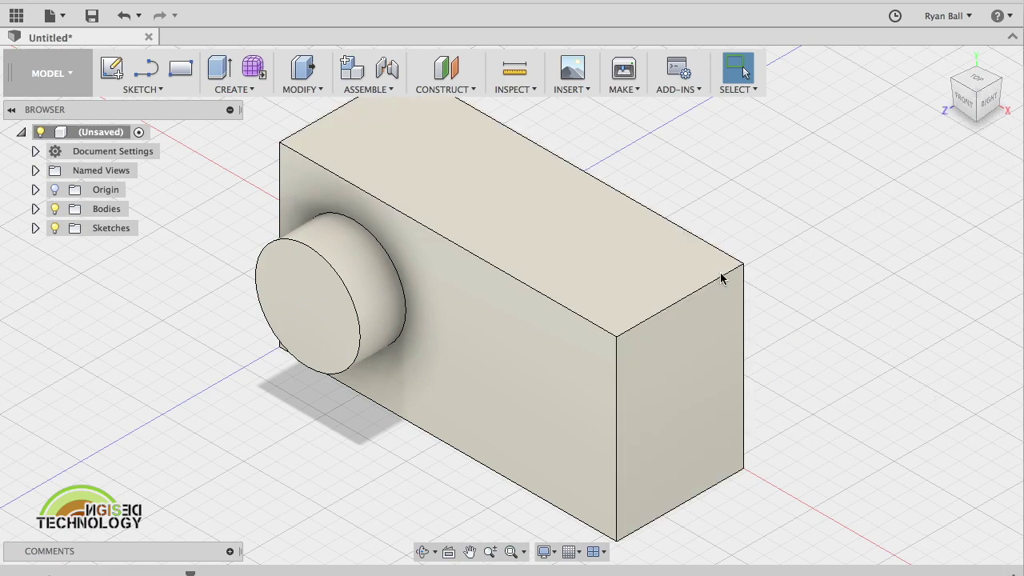
left_click(657, 282)
mouse_move(956, 102)
left_mouse_down()
mouse_move(939, 144)
mouse_move(613, 164)
mouse_move(507, 105)
mouse_move(661, 137)
mouse_move(875, 149)
mouse_move(894, 185)
mouse_move(928, 112)
left_mouse_up()
left_click(943, 61)
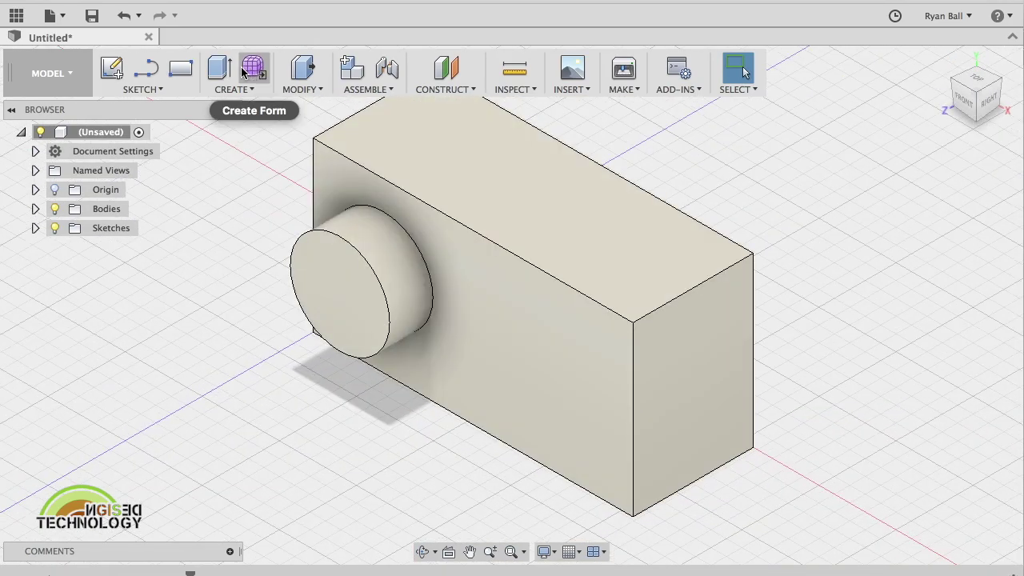
left_click(149, 90)
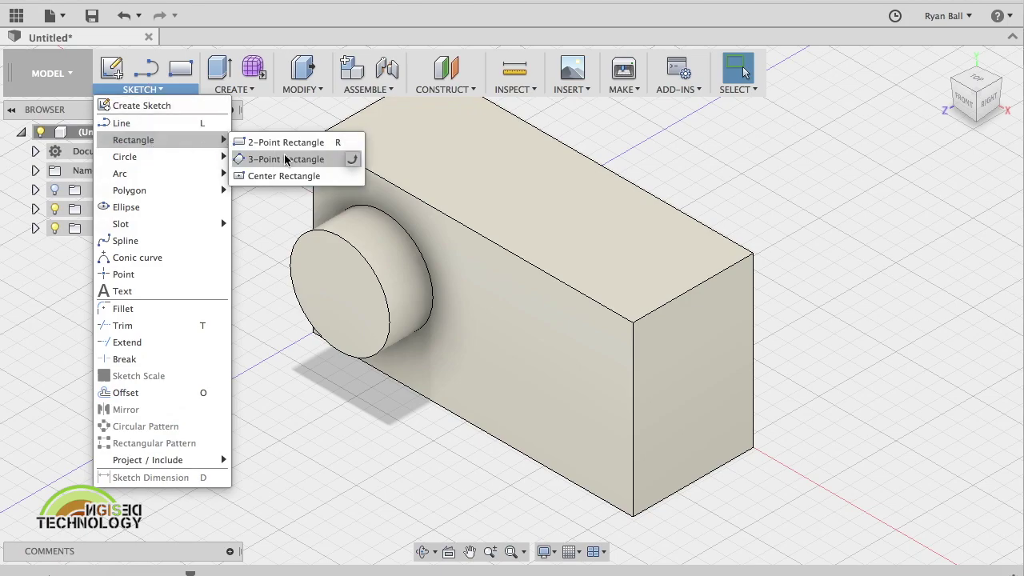
mouse_move(190, 165)
left_click(320, 158)
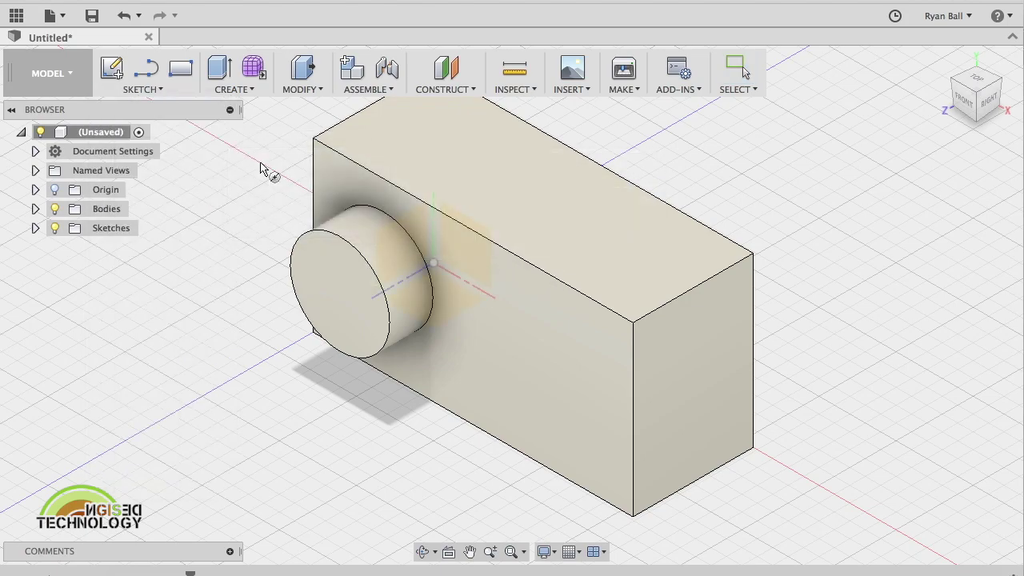
left_click(344, 295)
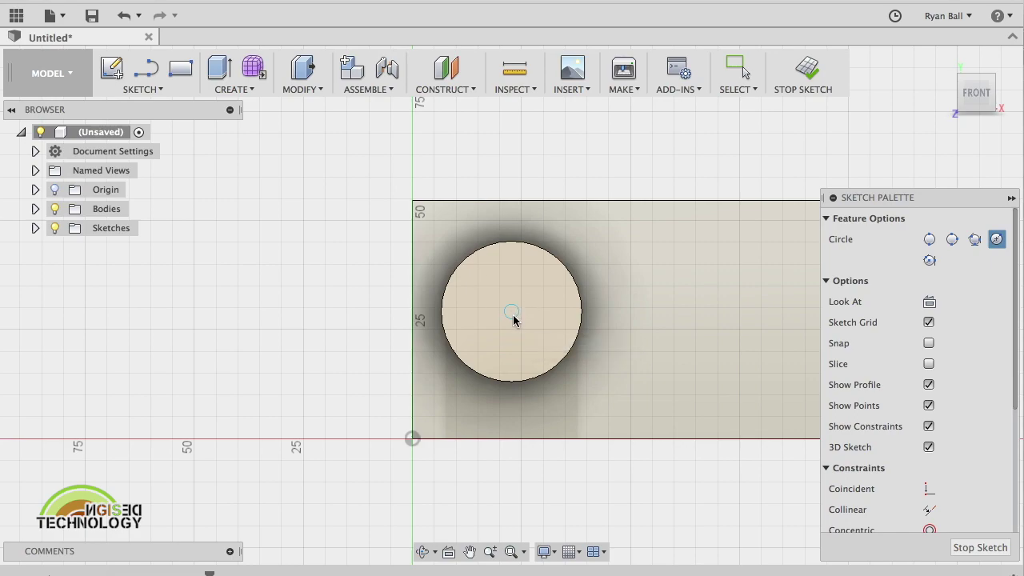
left_click(513, 318)
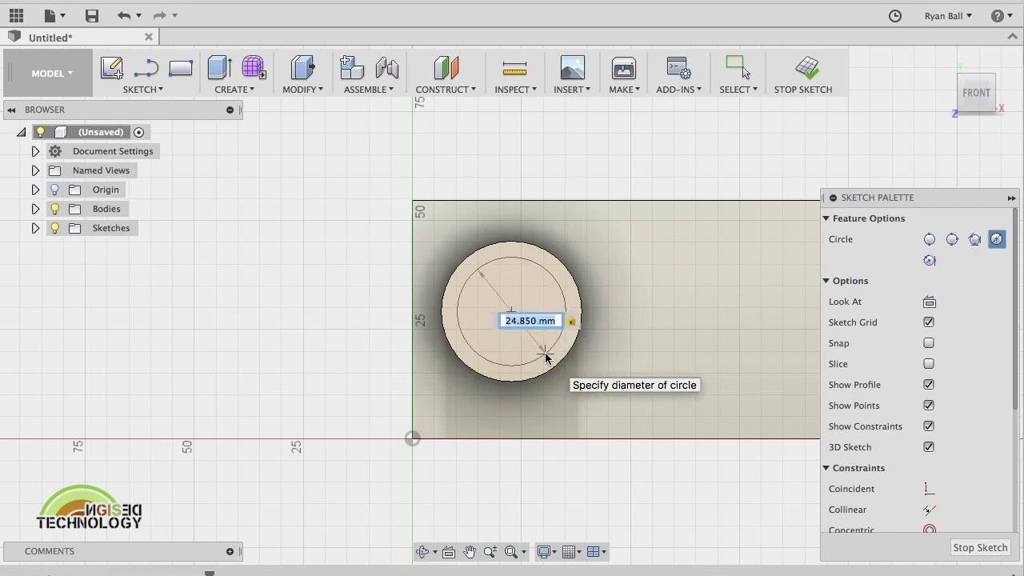
left_click(545, 356)
left_click(802, 70)
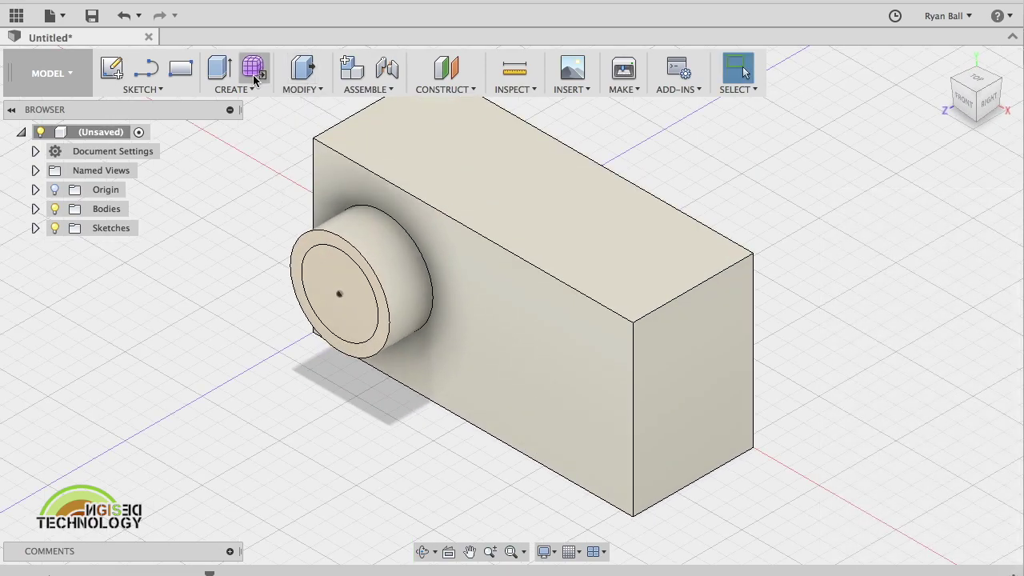
Extrude the inner circle profile about 8.8 mm into the boss as a cut.
left_click(217, 71)
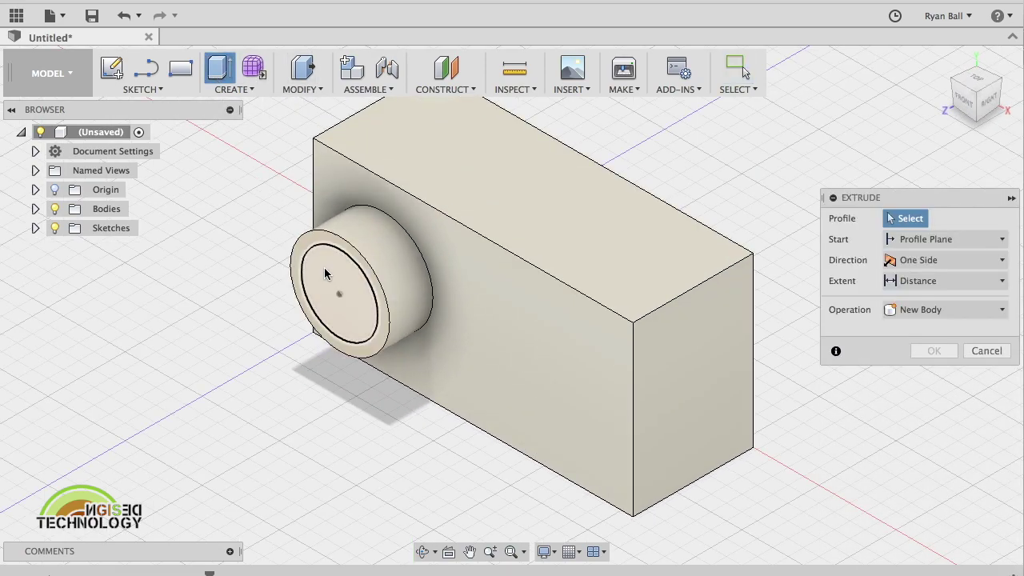
left_click(328, 301)
left_click_drag(325, 303, 348, 296)
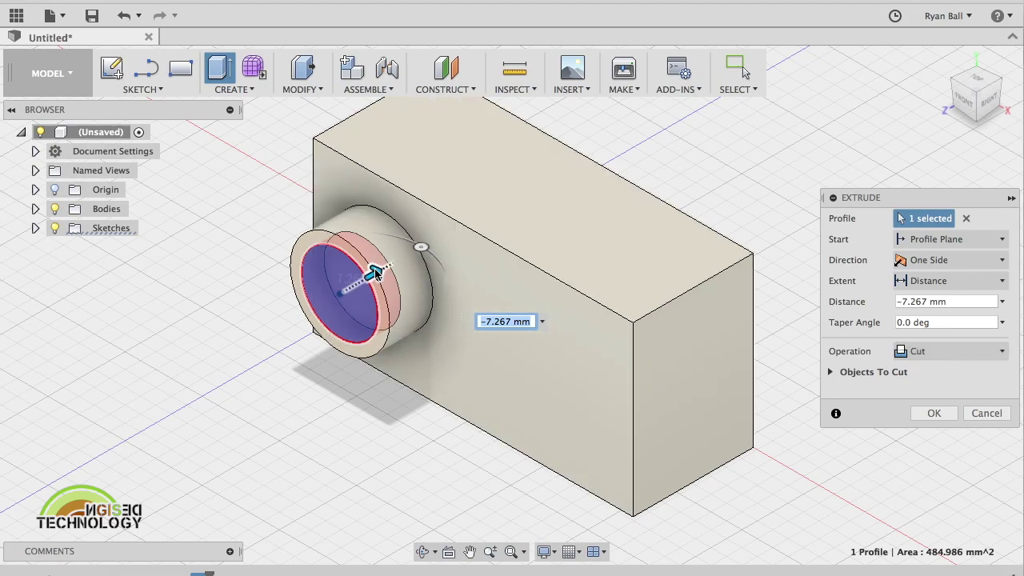
mouse_move(373, 274)
left_mouse_down()
mouse_move(318, 307)
mouse_move(366, 273)
mouse_move(327, 305)
mouse_move(350, 263)
mouse_move(374, 270)
left_mouse_up()
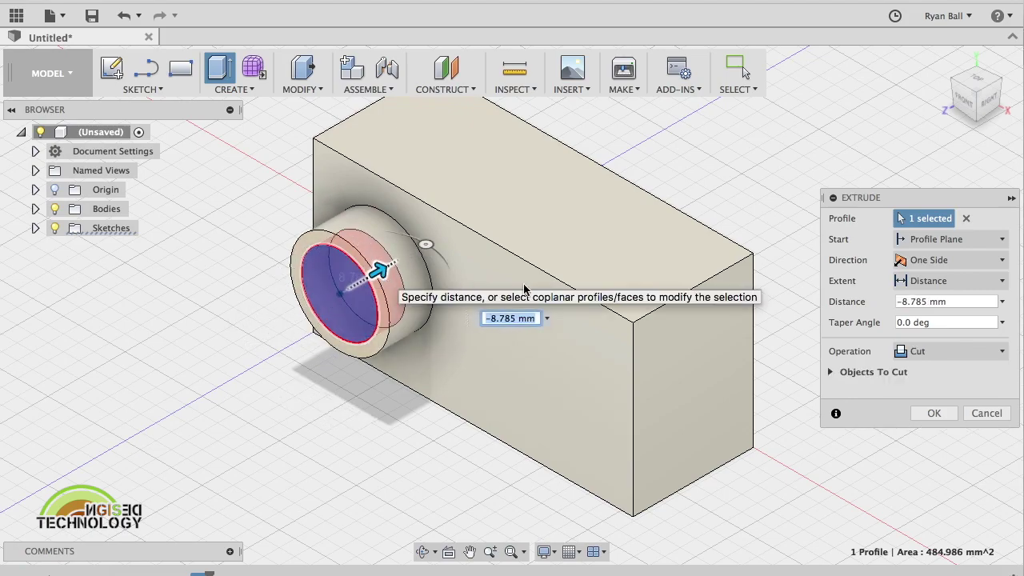
left_click(933, 413)
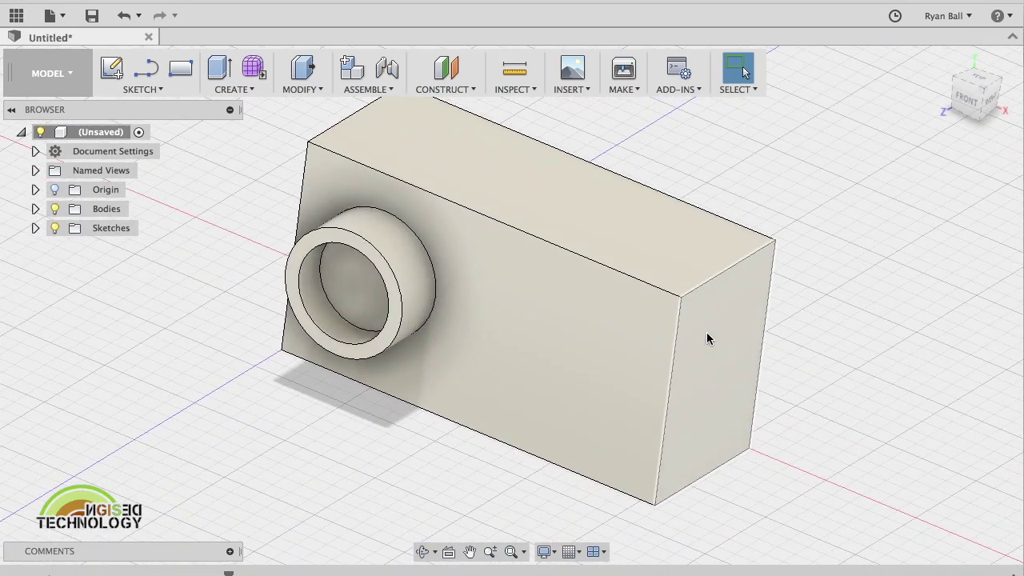
Sketch a two-point rectangle near the right end of the box's top face and finish the sketch.
left_click(178, 70)
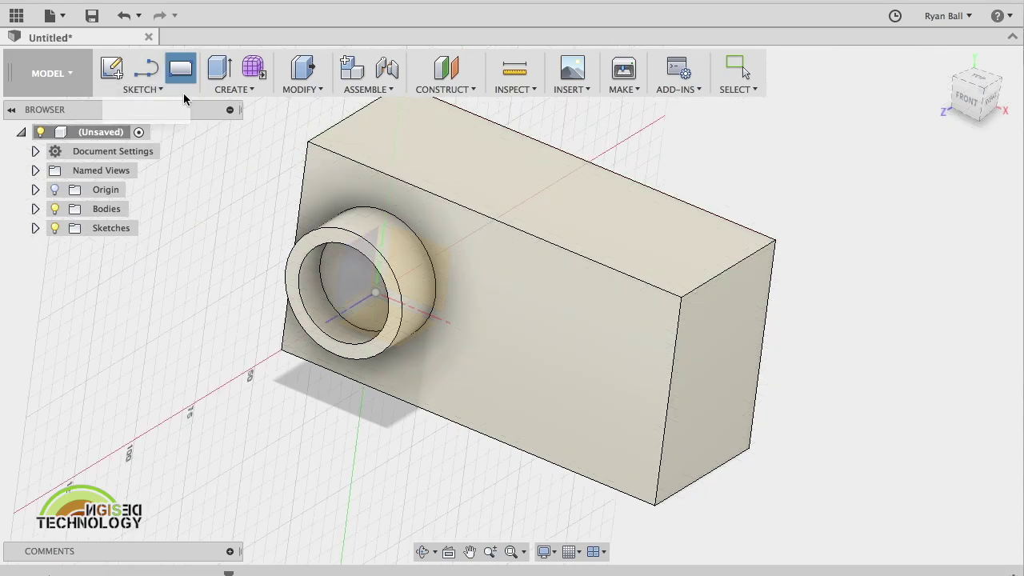
left_click(685, 255)
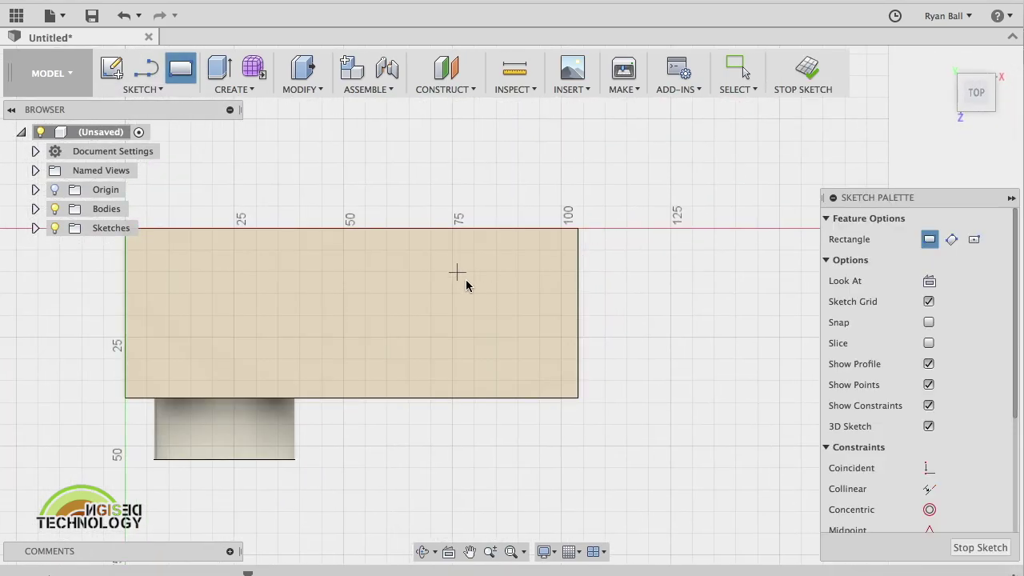
left_click(454, 280)
left_click(547, 352)
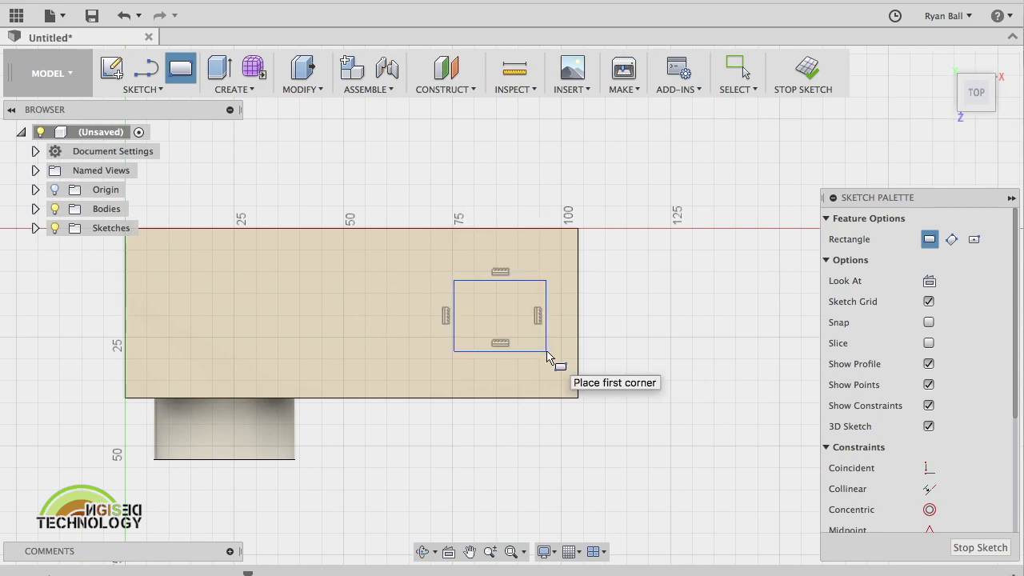
left_click(803, 69)
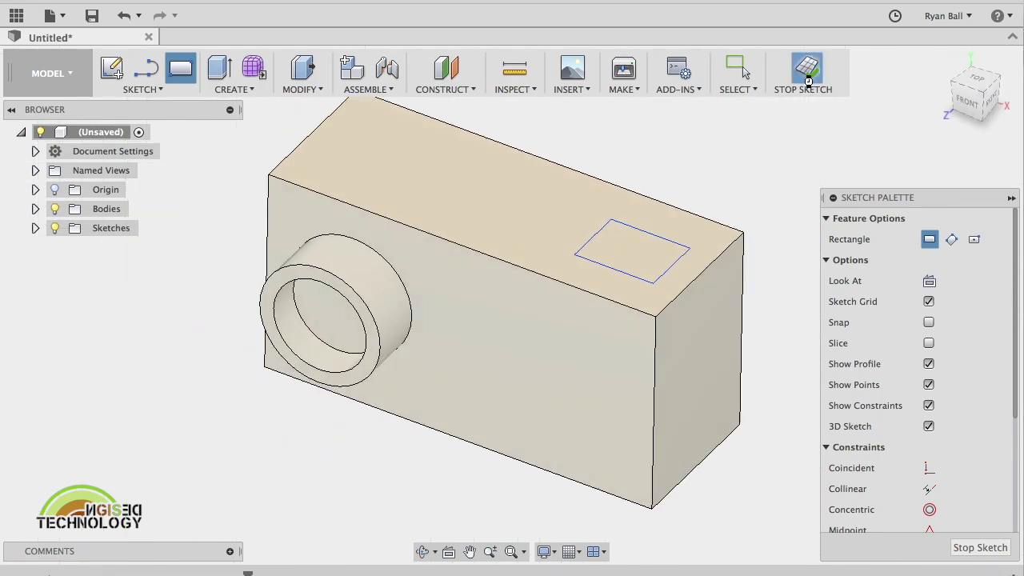
Extrude the small rectangle profile about 11 mm upward from the top face, joined to the box.
left_click(220, 69)
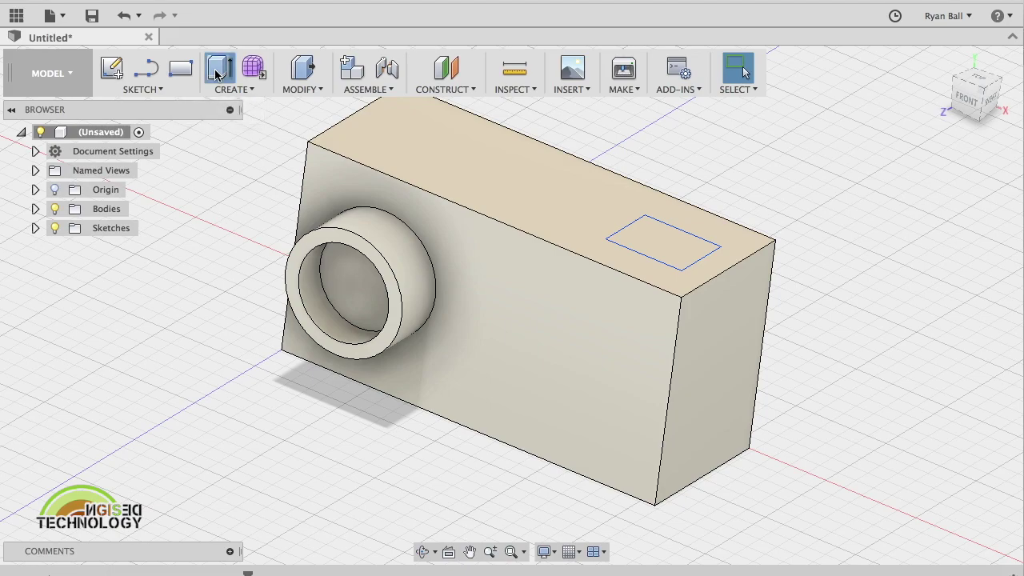
left_click(663, 250)
left_click_drag(665, 227, 668, 192)
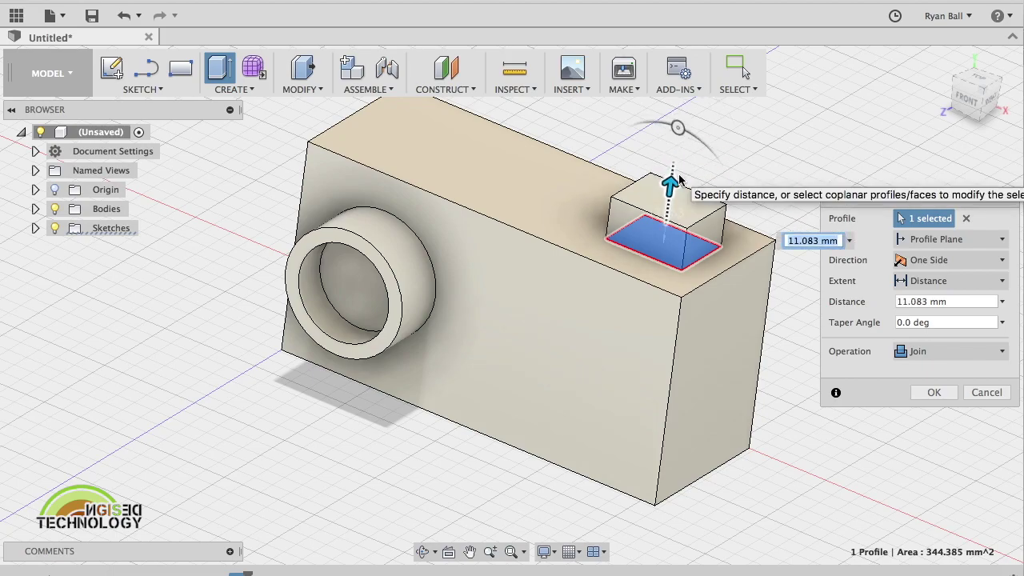
key("Return")
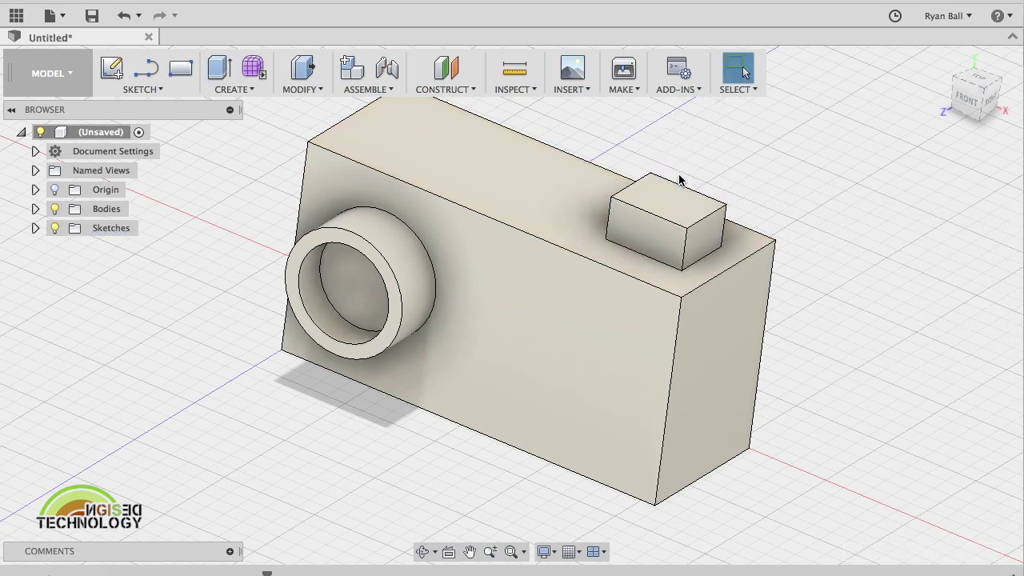